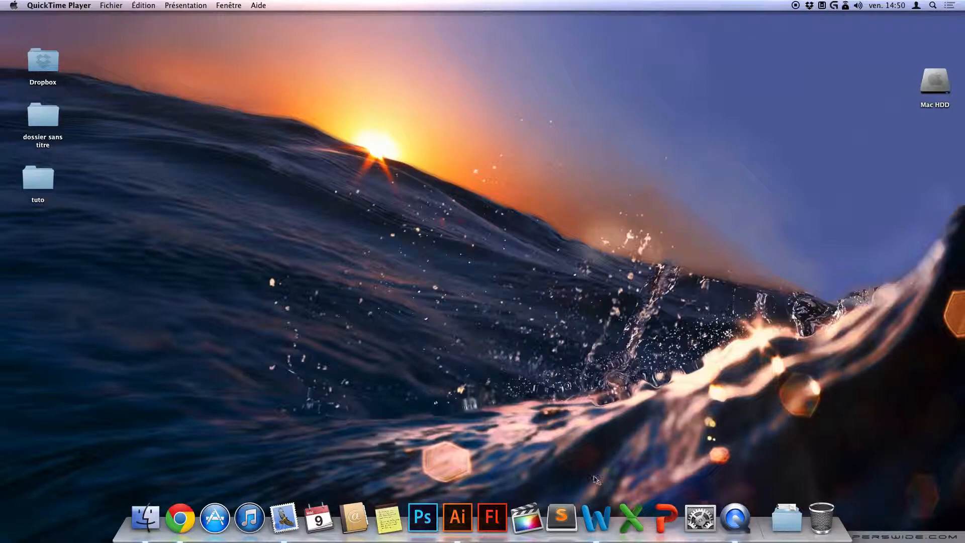
# Step: Switch to Illustrator and create a new A4 portrait document using the print profile
pyautogui.click(451, 520)
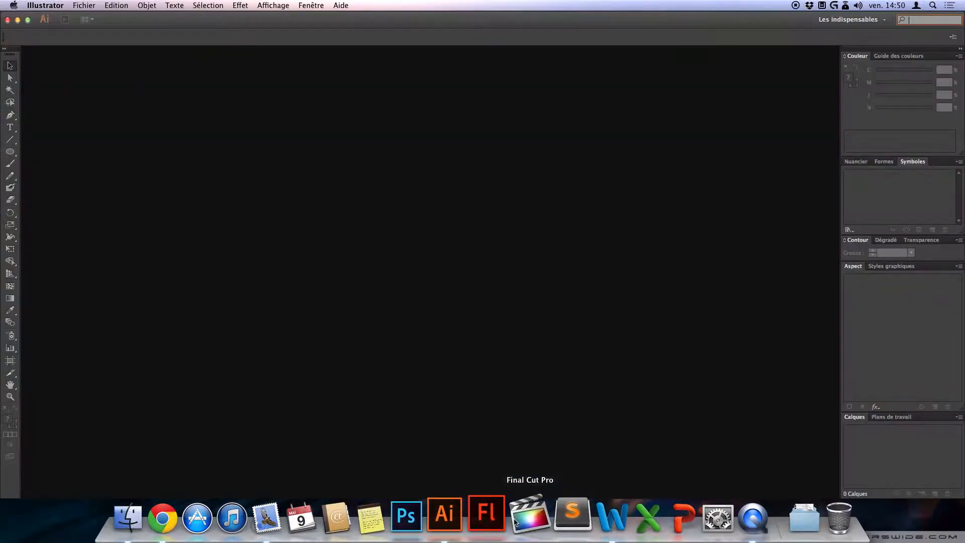
pyautogui.click(82, 5)
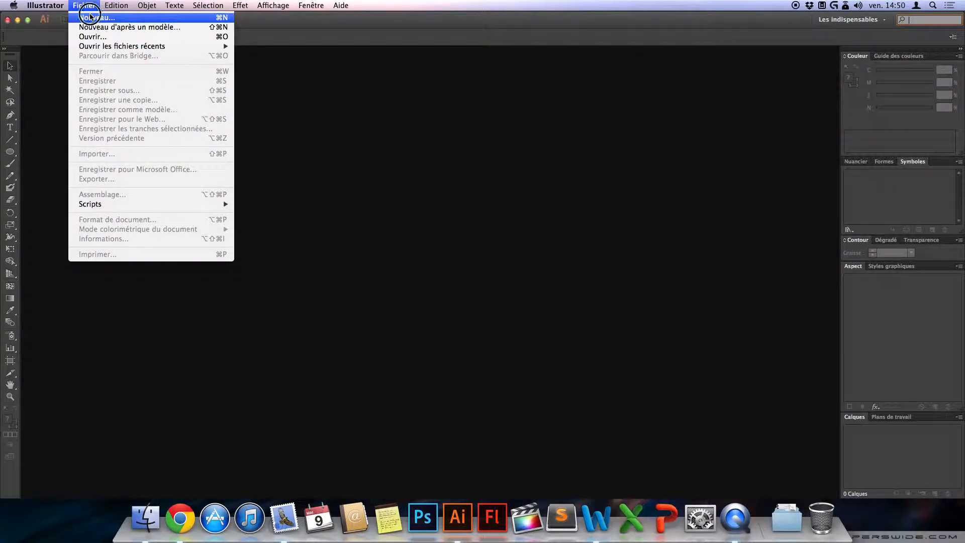
pyautogui.click(88, 18)
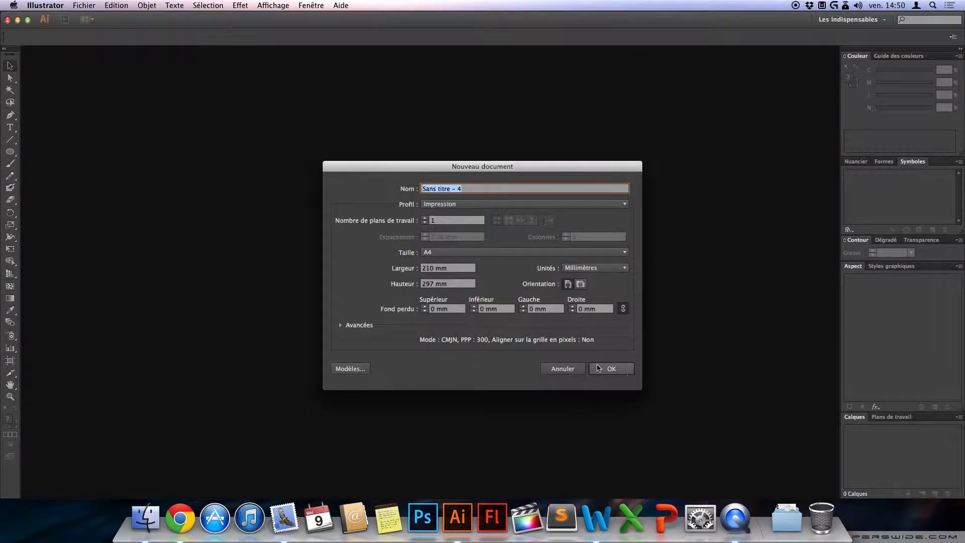
pyautogui.click(613, 375)
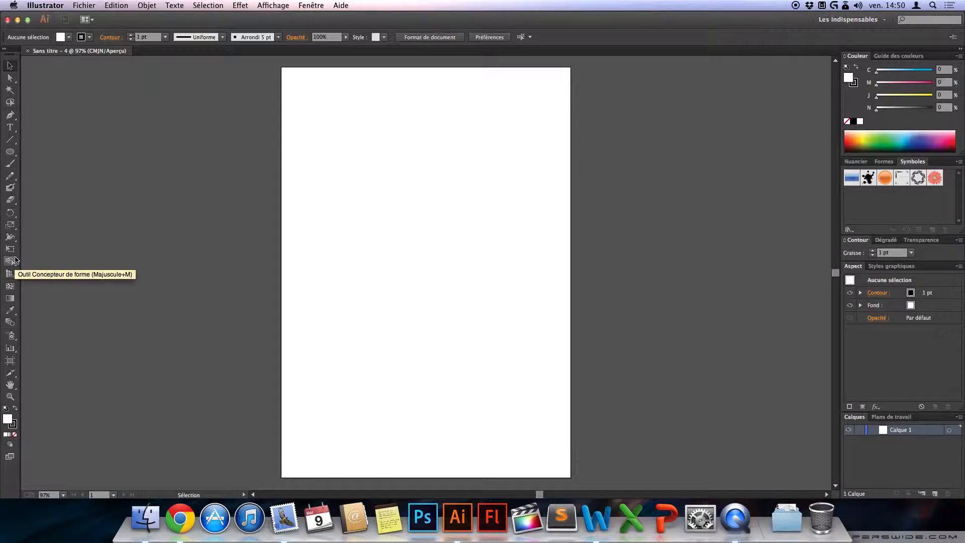
# Step: Draw a rectangle about 121 by 49 mm on the page's upper half and shift it slightly down and right
pyautogui.click(10, 153)
pyautogui.moveTo(12, 156); pyautogui.dragTo(69, 152)
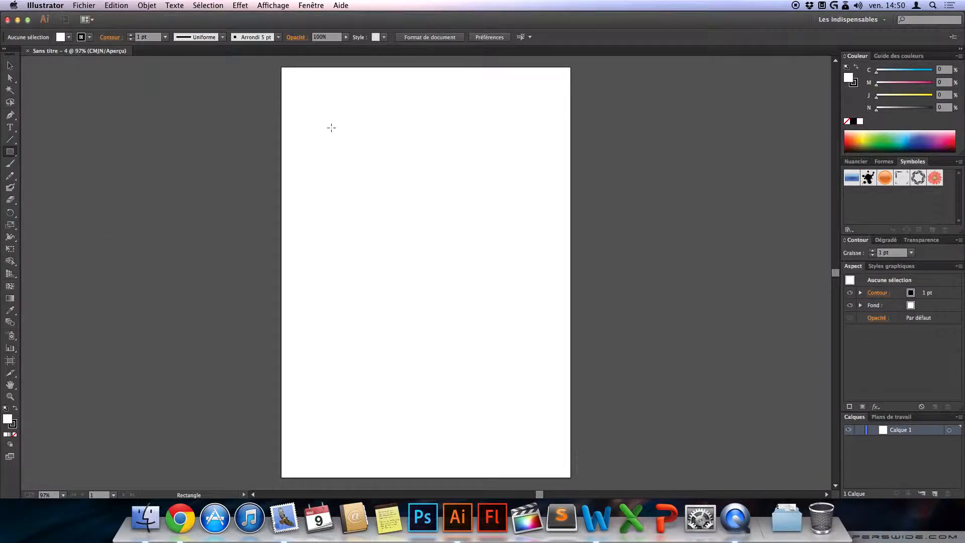
pyautogui.moveTo(320, 131); pyautogui.dragTo(488, 198)
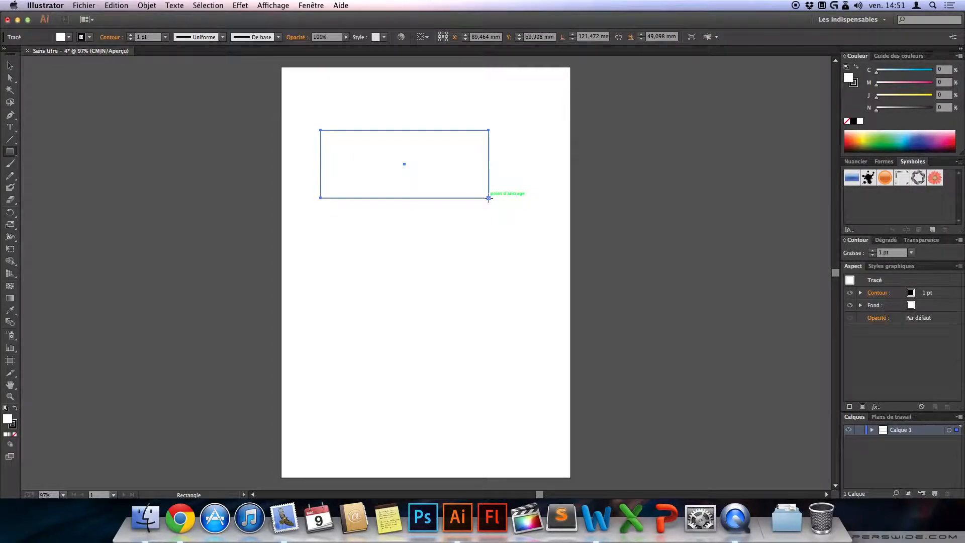
pyautogui.click(10, 65)
pyautogui.click(248, 129)
pyautogui.moveTo(422, 131); pyautogui.dragTo(447, 154)
pyautogui.click(441, 108)
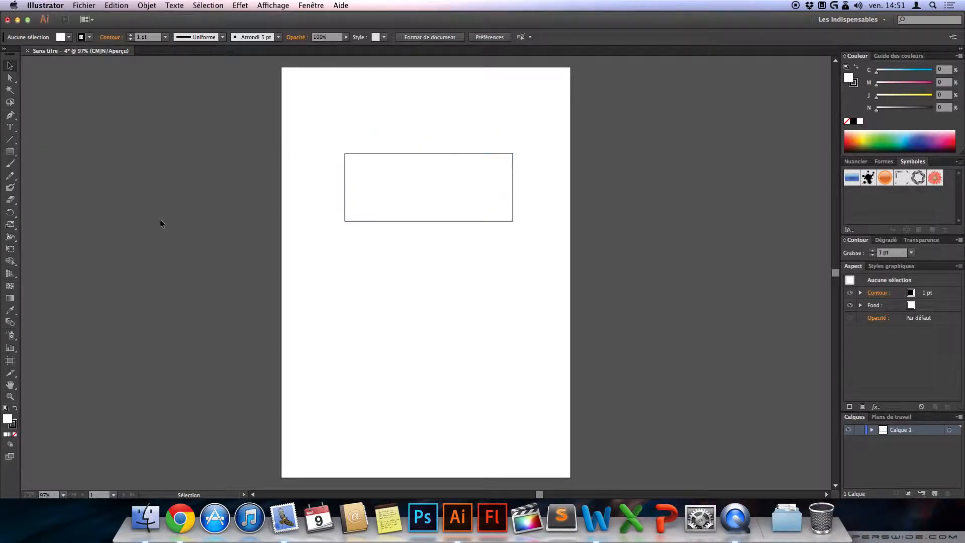
# Step: Draw a square about 84 mm wide below the rectangle
pyautogui.click(9, 151)
pyautogui.moveTo(351, 270)
pyautogui.mouseDown()
pyautogui.moveTo(378, 306)
pyautogui.moveTo(442, 340)
pyautogui.moveTo(392, 308)
pyautogui.moveTo(425, 380)
pyautogui.moveTo(523, 404)
pyautogui.moveTo(457, 401)
pyautogui.moveTo(556, 323)
pyautogui.moveTo(495, 300)
pyautogui.moveTo(357, 293)
pyautogui.moveTo(491, 342)
pyautogui.moveTo(499, 327)
pyautogui.moveTo(451, 300)
pyautogui.moveTo(466, 310)
pyautogui.mouseUp()
pyautogui.press('shift')
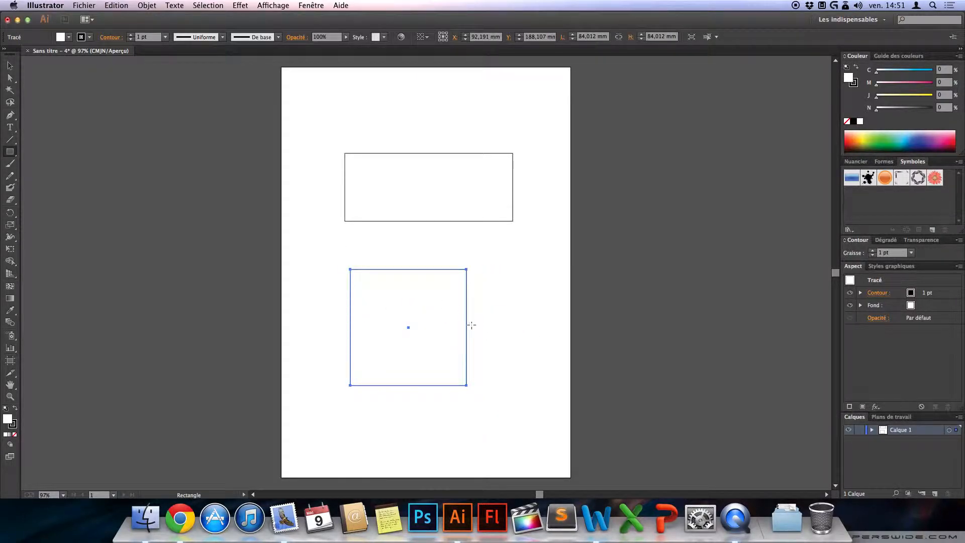
# Step: Draw an ellipse about 90 by 23 mm above the rectangle and a circle about 66 mm wide beside the square
pyautogui.click(11, 152)
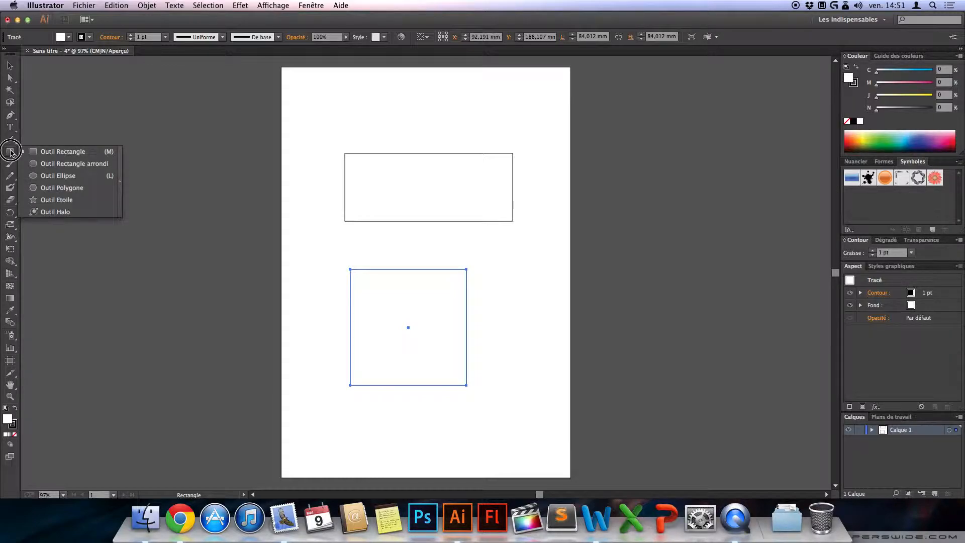
pyautogui.moveTo(11, 151); pyautogui.dragTo(70, 178)
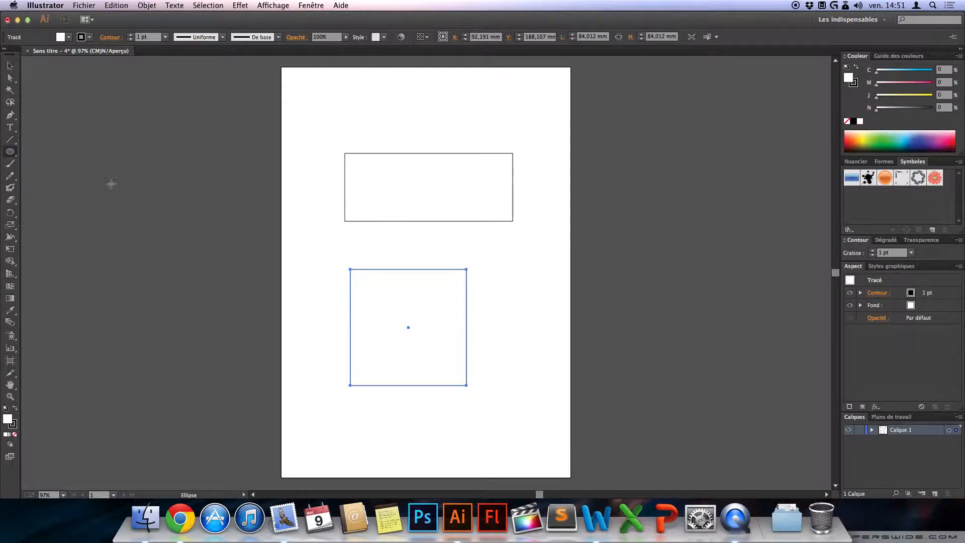
pyautogui.moveTo(332, 93); pyautogui.dragTo(457, 125)
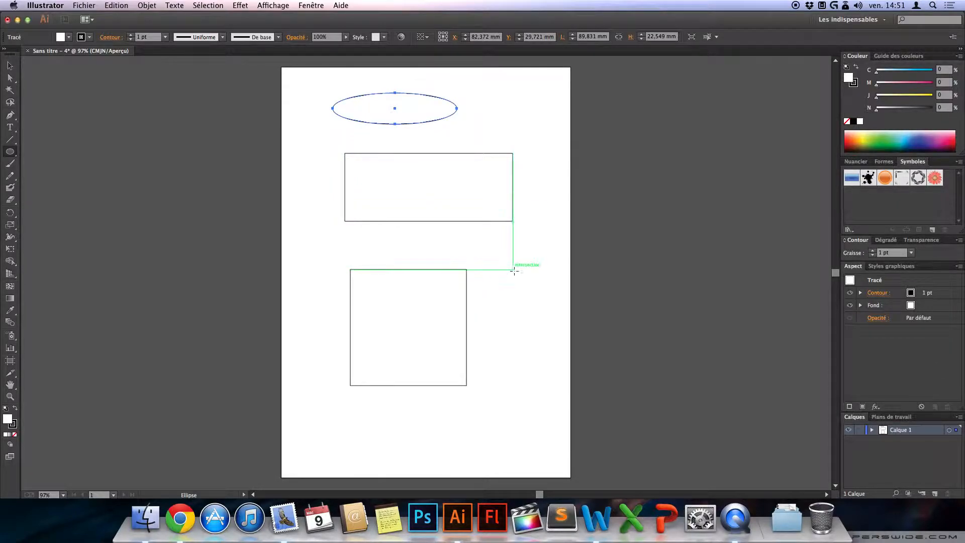
pyautogui.moveTo(471, 246); pyautogui.dragTo(561, 337)
pyautogui.click(10, 65)
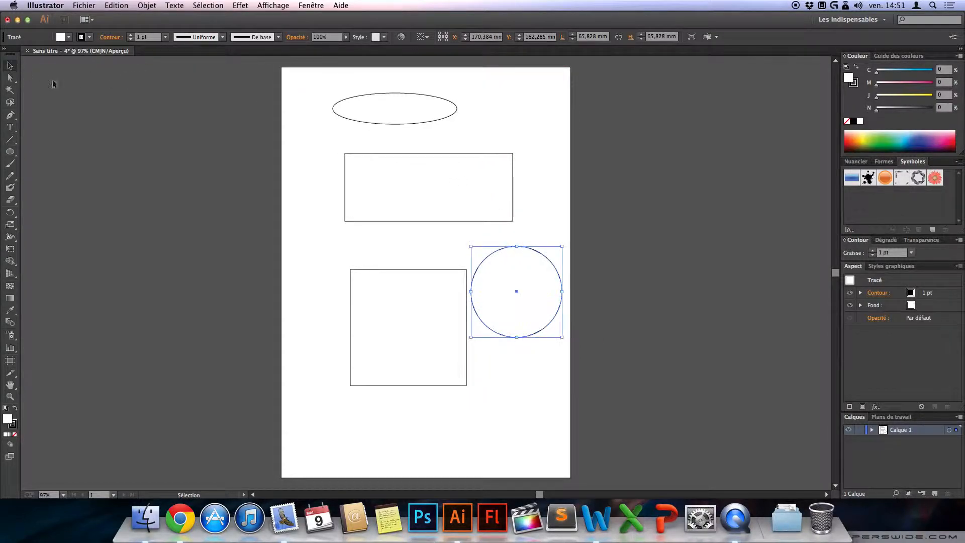
pyautogui.click(515, 119)
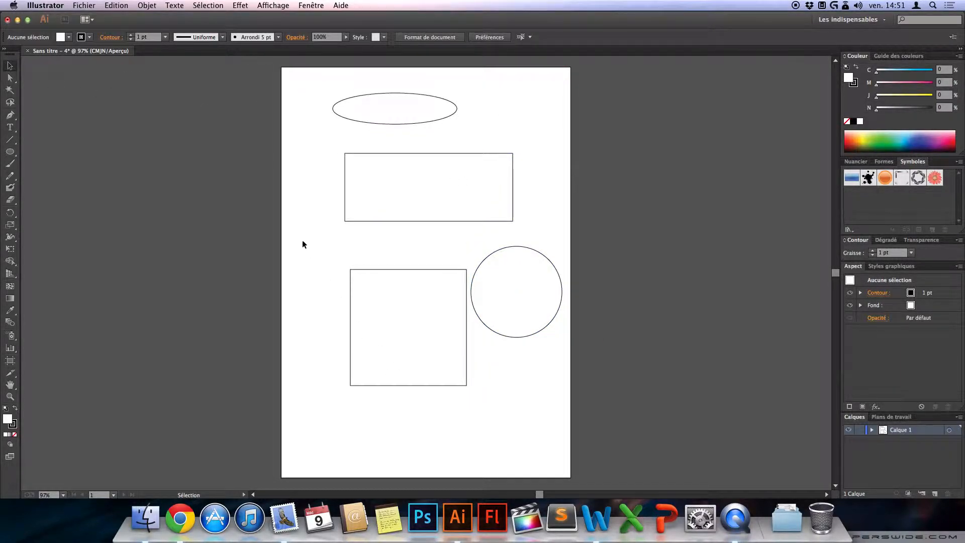
# Step: Delete the rectangle, square, circle and ellipse to leave an empty page
pyautogui.moveTo(308, 219); pyautogui.dragTo(562, 400)
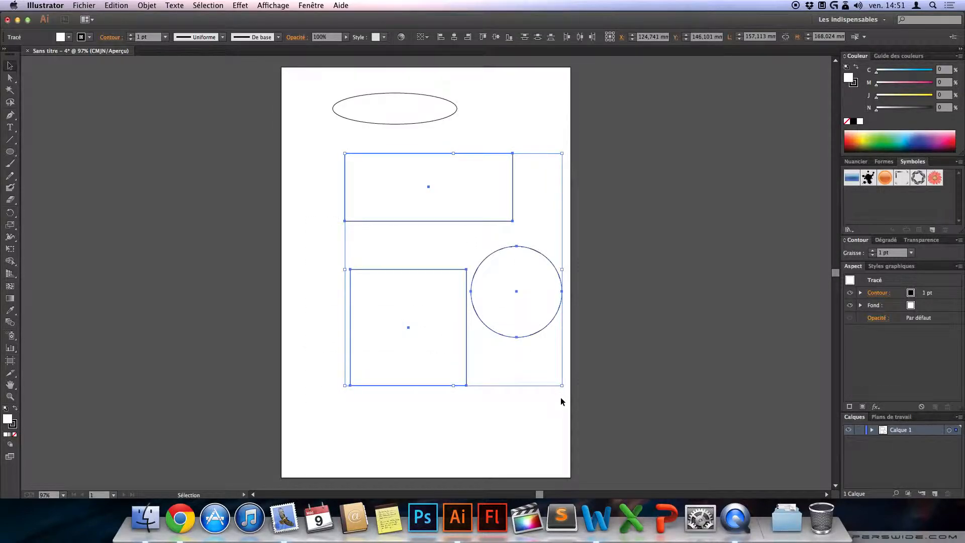
pyautogui.press('Delete')
pyautogui.moveTo(370, 92); pyautogui.dragTo(401, 248)
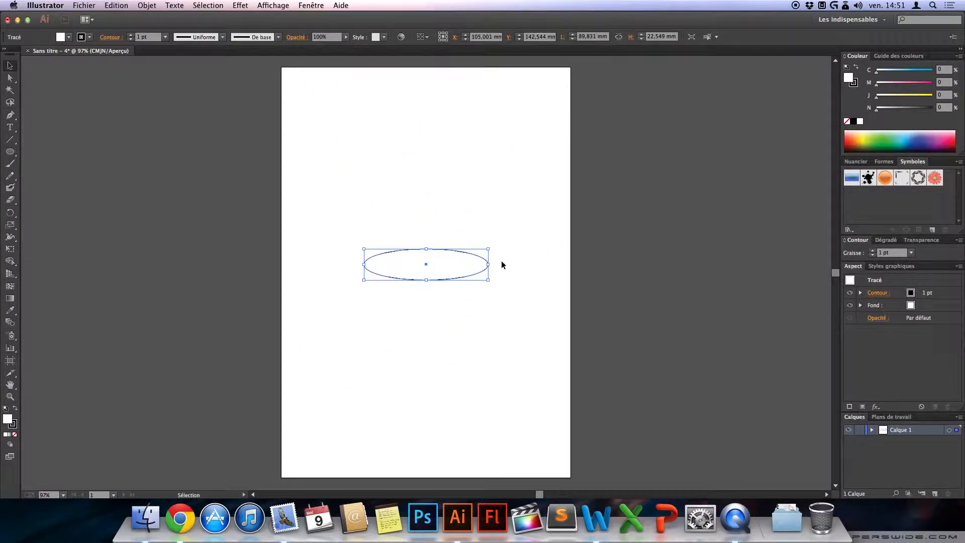
pyautogui.press('Delete')
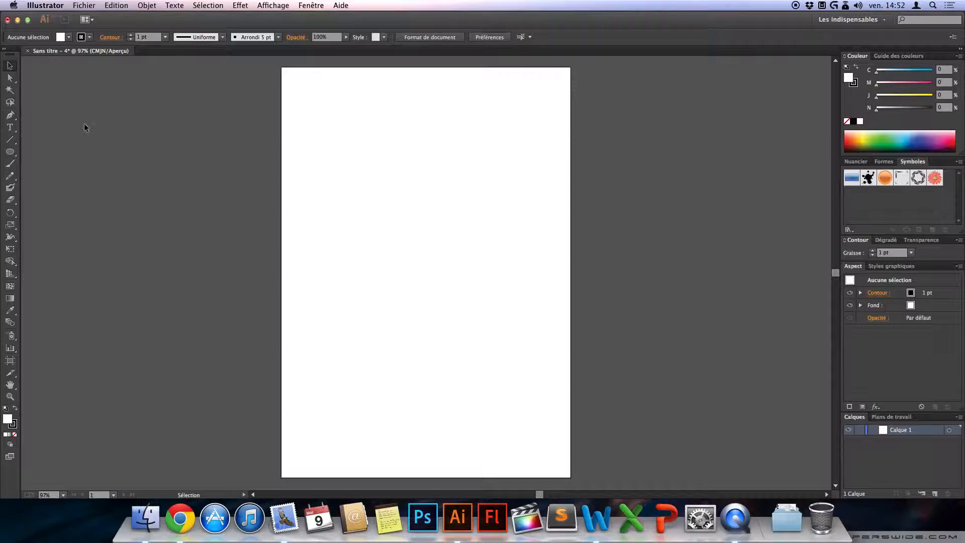
# Step: Draw a square about 75 mm wide near the middle of the page
pyautogui.click(10, 153)
pyautogui.moveTo(10, 152); pyautogui.dragTo(48, 154)
pyautogui.moveTo(362, 200); pyautogui.dragTo(467, 259)
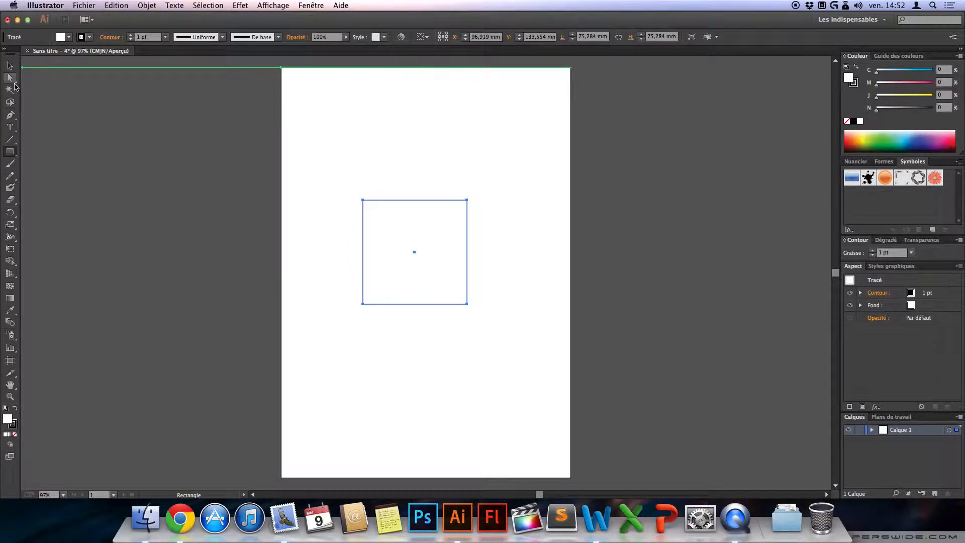
# Step: Delete only the square's top edge with the Direct Selection tool
pyautogui.click(11, 79)
pyautogui.click(192, 140)
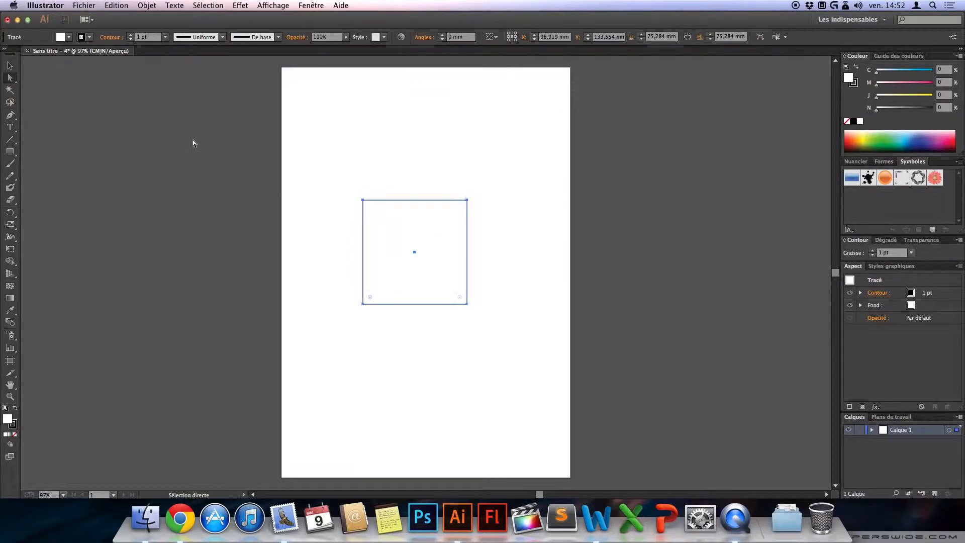
pyautogui.click(415, 203)
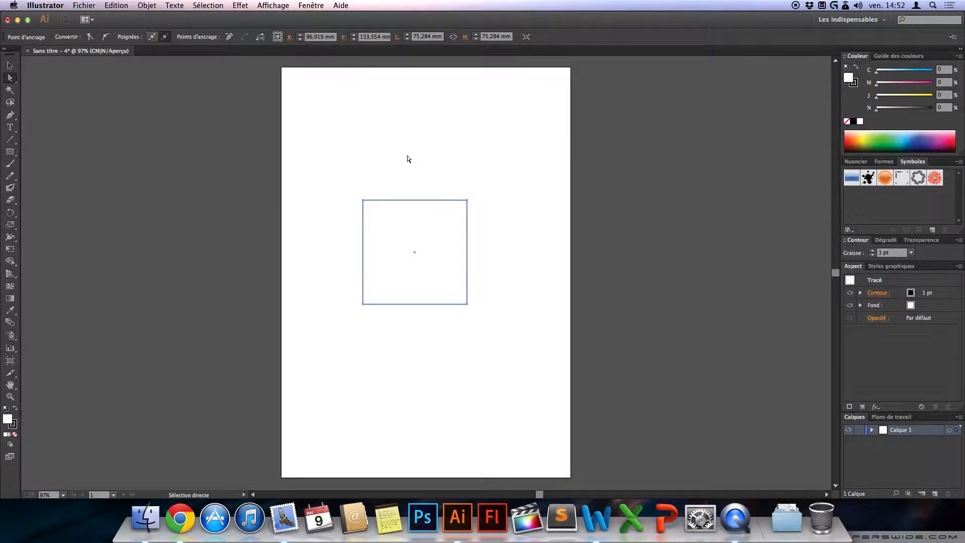
pyautogui.press('Delete')
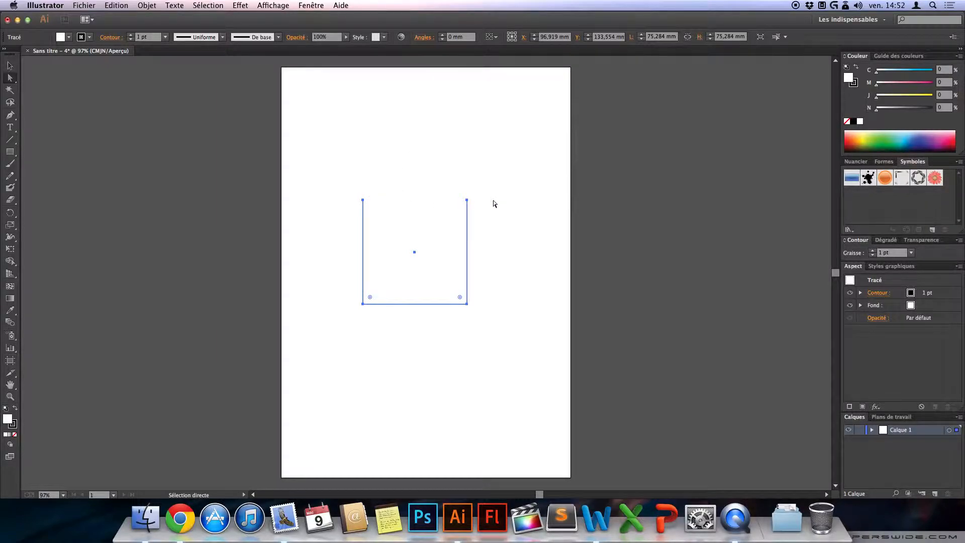
# Step: Undo the deletion of the square's top edge, redo it and deselect the path
pyautogui.click(10, 65)
pyautogui.press('super+z')
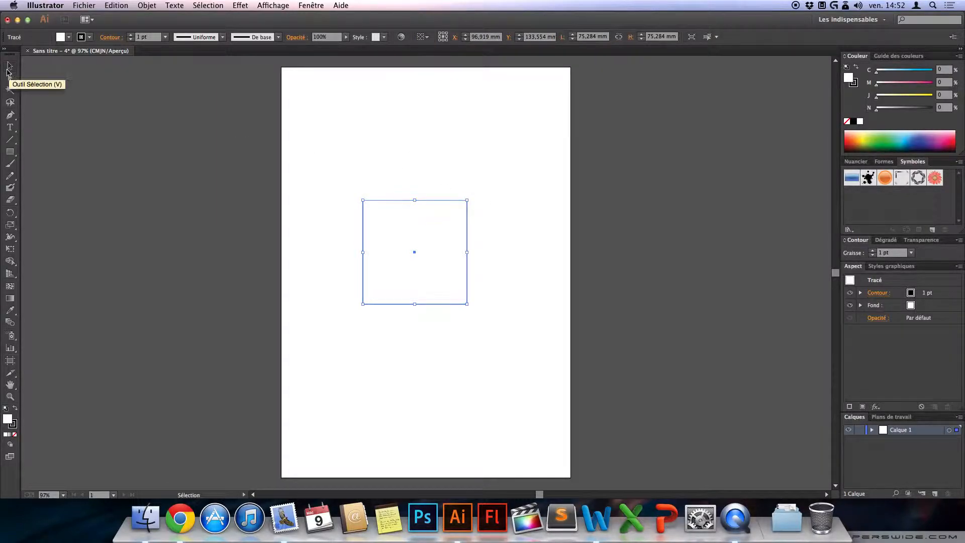
pyautogui.press('super+shift+z')
pyautogui.click(89, 132)
# Step: Average the open path's two upper endpoints on both axes (Les deux) to form a triangle
pyautogui.click(10, 77)
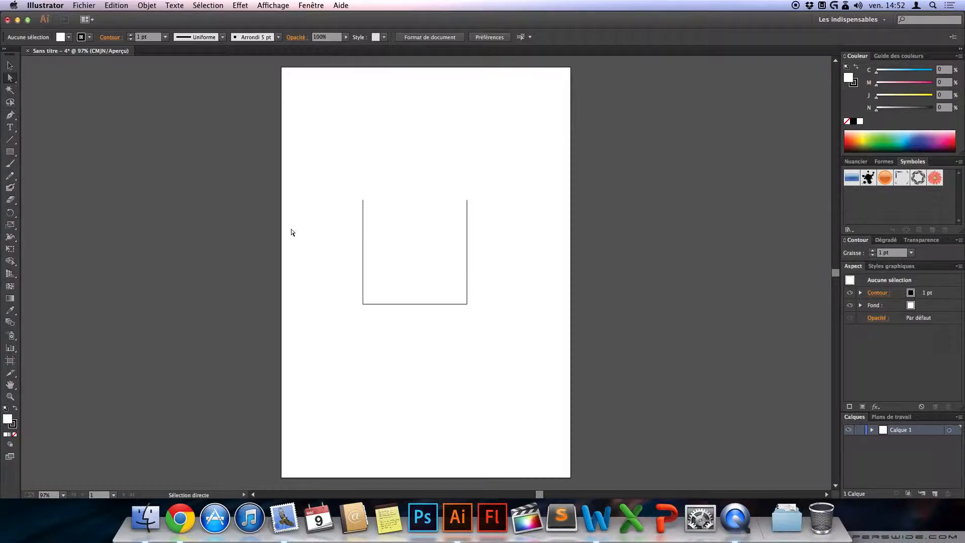
pyautogui.moveTo(337, 174); pyautogui.dragTo(488, 214)
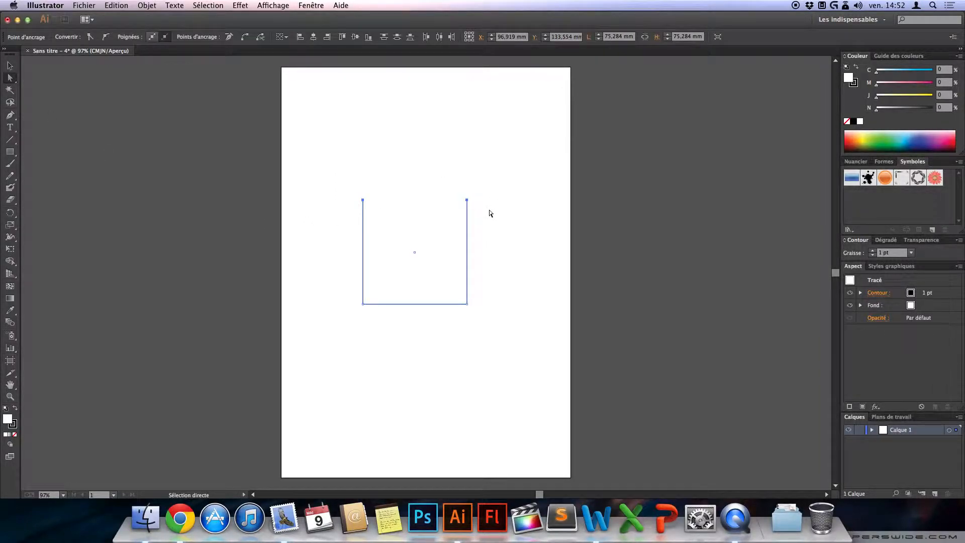
pyautogui.rightClick(467, 204)
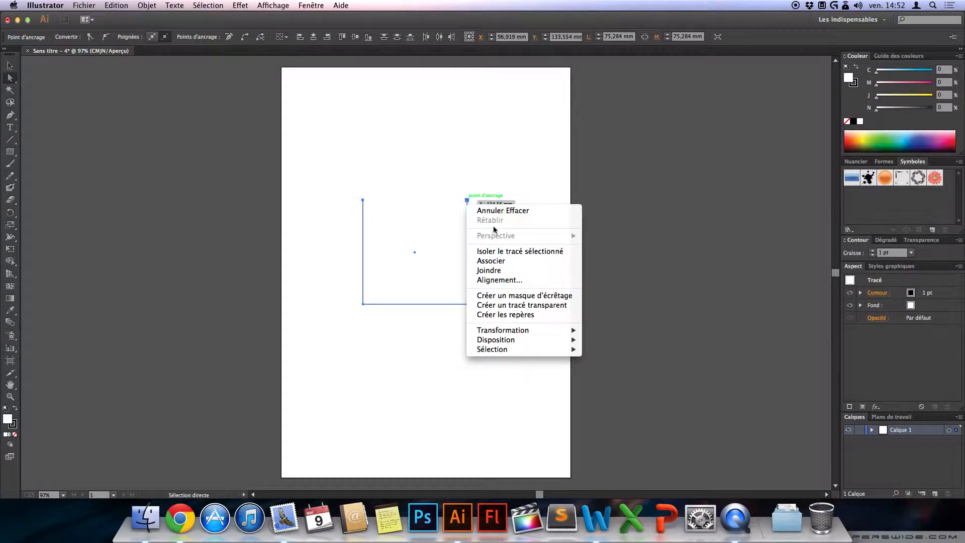
pyautogui.click(501, 279)
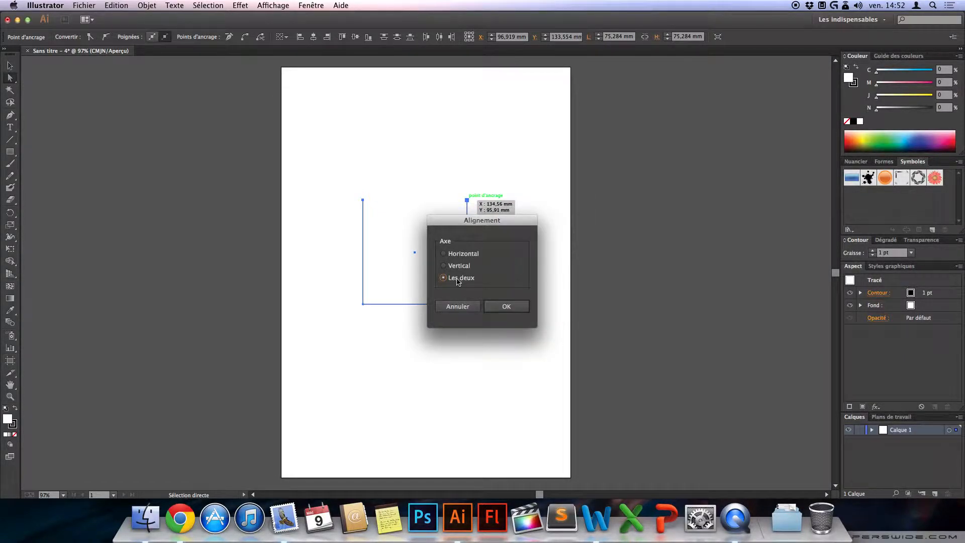
pyautogui.click(507, 307)
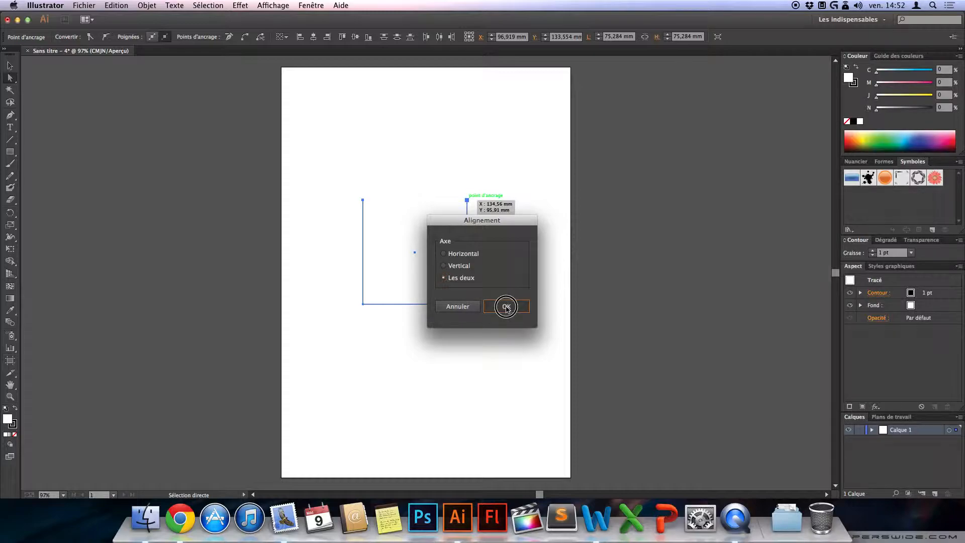
pyautogui.click(186, 266)
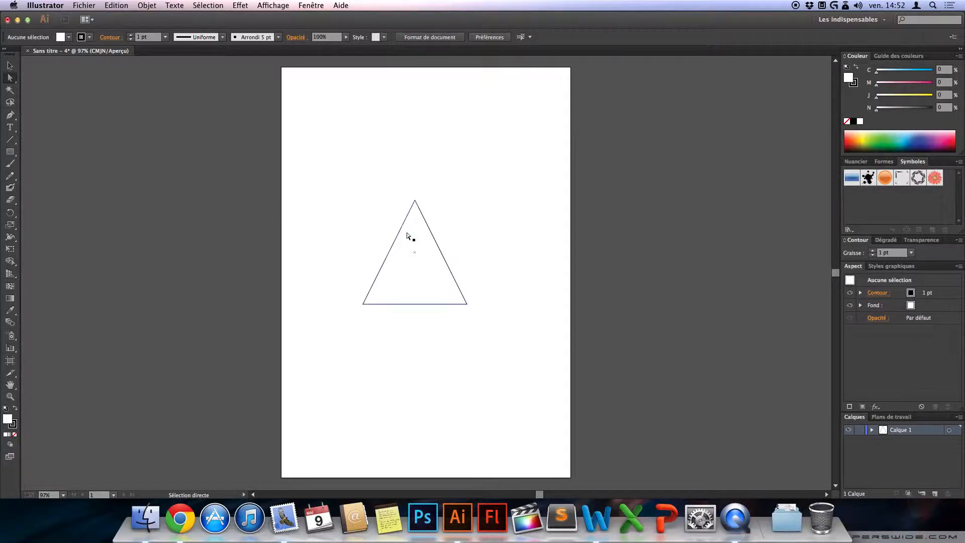
# Step: Move the whole triangle down the page and deselect it
pyautogui.click(9, 65)
pyautogui.moveTo(340, 201); pyautogui.dragTo(459, 337)
pyautogui.moveTo(447, 268); pyautogui.dragTo(454, 320)
pyautogui.click(517, 338)
# Step: Draw a circle about 49 mm wide just above and to the right of the triangle's apex
pyautogui.moveTo(9, 152); pyautogui.dragTo(45, 175)
pyautogui.moveTo(414, 196); pyautogui.dragTo(473, 264)
pyautogui.click(9, 65)
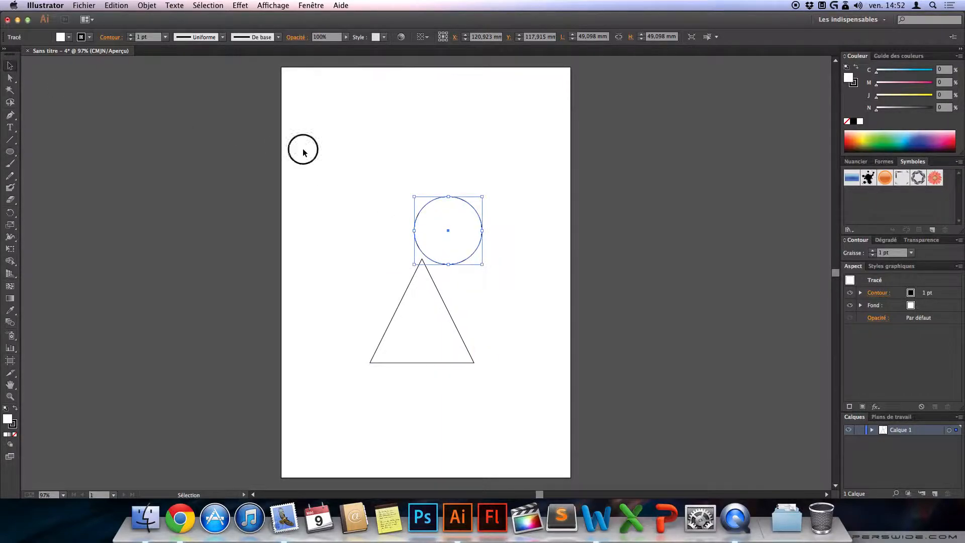
pyautogui.click(303, 148)
# Step: Move the circle so its centre snaps to the triangle's apex
pyautogui.moveTo(472, 210); pyautogui.dragTo(447, 242)
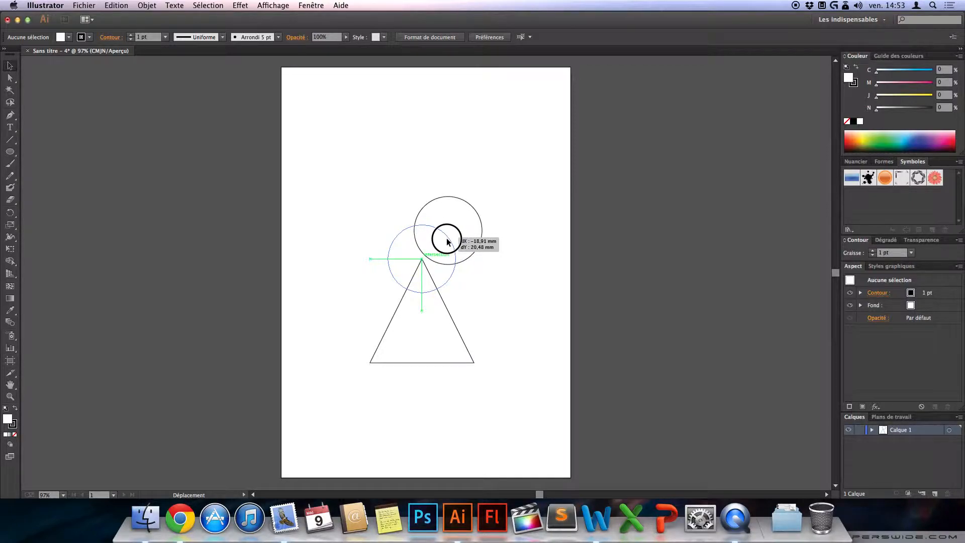
pyautogui.moveTo(447, 241); pyautogui.dragTo(446, 237)
pyautogui.click(451, 171)
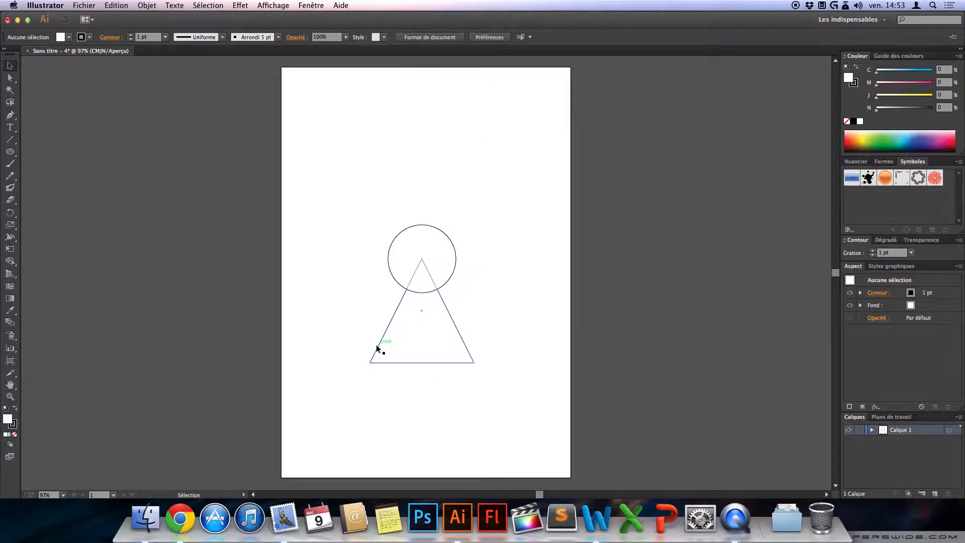
# Step: Select the circle and triangle together and move them to the lower left area of the page
pyautogui.moveTo(365, 197); pyautogui.dragTo(459, 400)
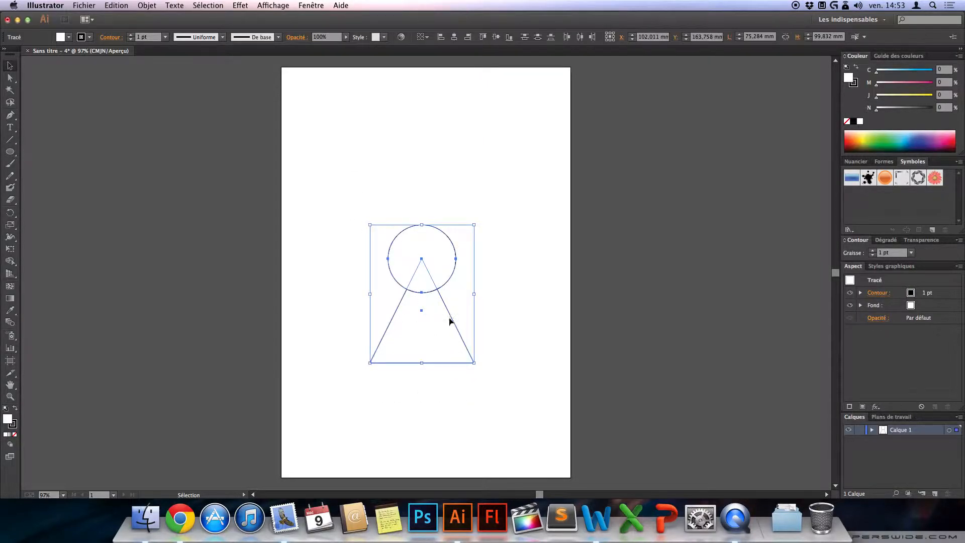
pyautogui.moveTo(457, 312); pyautogui.dragTo(490, 235)
pyautogui.click(388, 143)
pyautogui.moveTo(387, 143); pyautogui.dragTo(464, 282)
pyautogui.moveTo(435, 233); pyautogui.dragTo(359, 322)
pyautogui.click(431, 310)
# Step: Group the circle and triangle into one object (Associer) and deselect it
pyautogui.click(463, 215)
pyautogui.moveTo(464, 215); pyautogui.dragTo(348, 401)
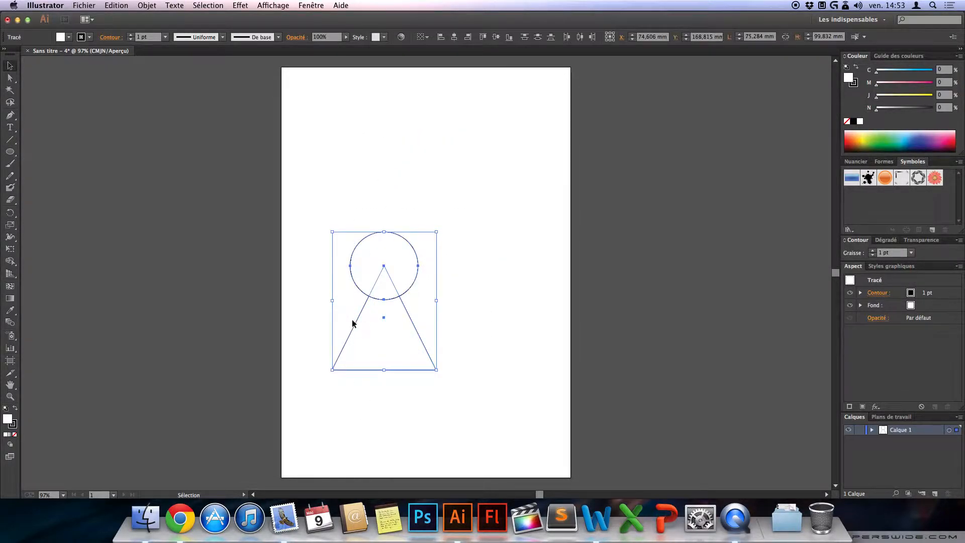
pyautogui.rightClick(370, 297)
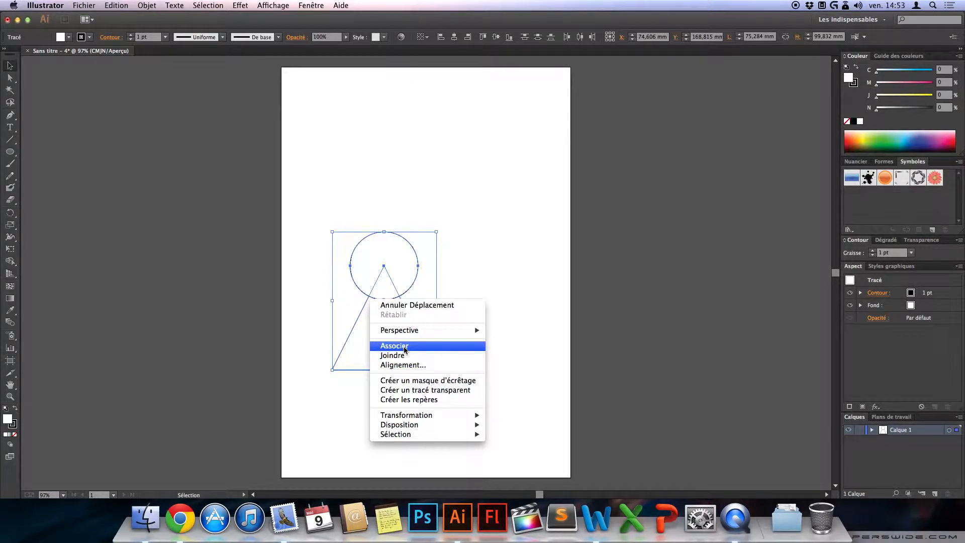
pyautogui.click(448, 274)
pyautogui.moveTo(480, 207); pyautogui.dragTo(351, 415)
pyautogui.rightClick(370, 297)
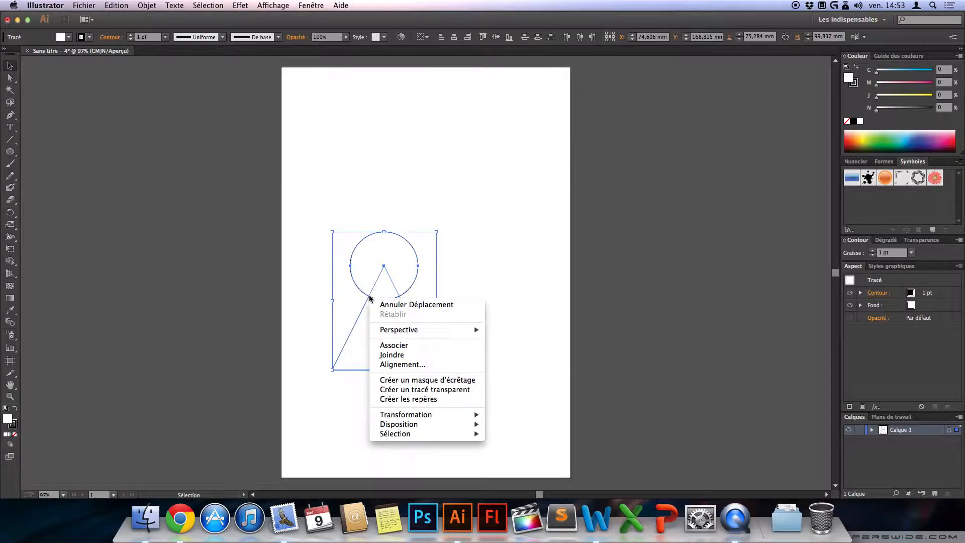
pyautogui.click(394, 345)
pyautogui.click(357, 214)
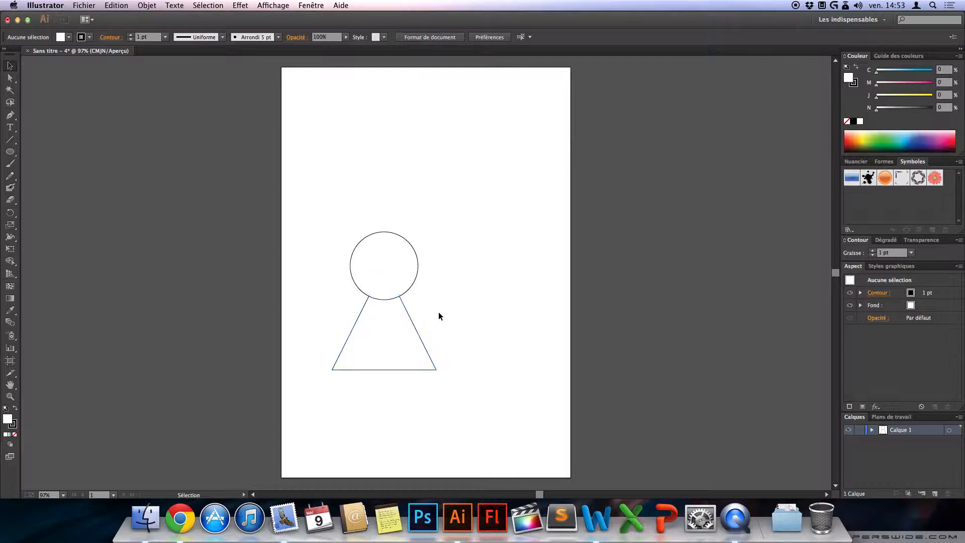
# Step: Move the grouped figure around the page, bring it back near the page's centre and deselect it
pyautogui.moveTo(420, 334); pyautogui.dragTo(494, 234)
pyautogui.moveTo(458, 269); pyautogui.dragTo(371, 371)
pyautogui.moveTo(385, 257); pyautogui.dragTo(429, 215)
pyautogui.press('super+shift+a')
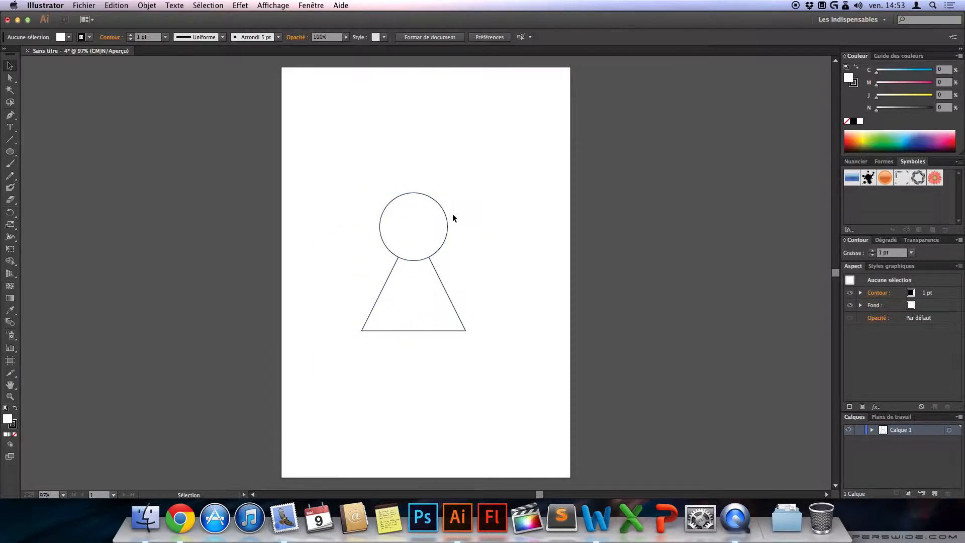
# Step: Scale the grouped figure proportionally to about 118 mm wide and 156 mm high, keep it mid-page and deselect it
pyautogui.click(448, 216)
pyautogui.moveTo(466, 193); pyautogui.dragTo(581, 173)
pyautogui.moveTo(607, 123); pyautogui.dragTo(467, 211)
pyautogui.click(492, 129)
pyautogui.click(505, 216)
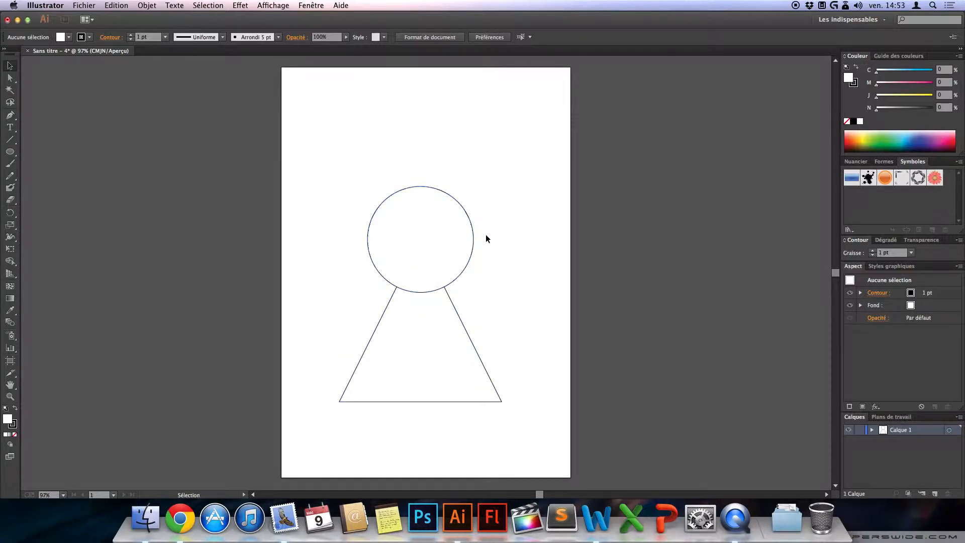
# Step: Ungroup the figure (Dissocier) and move its parts apart, the triangle over the page's right edge and the circle to the upper left
pyautogui.click(454, 243)
pyautogui.rightClick(445, 241)
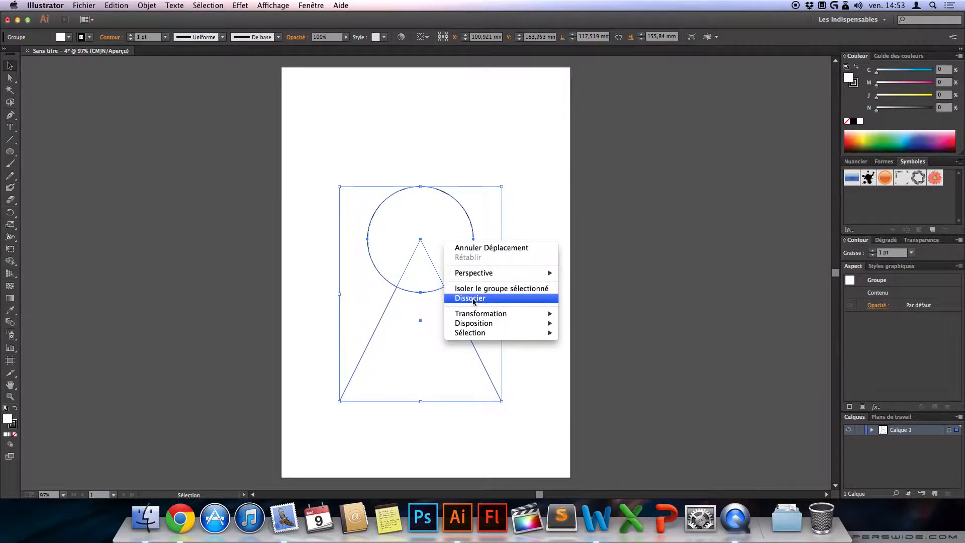
pyautogui.click(468, 298)
pyautogui.moveTo(463, 324); pyautogui.dragTo(581, 295)
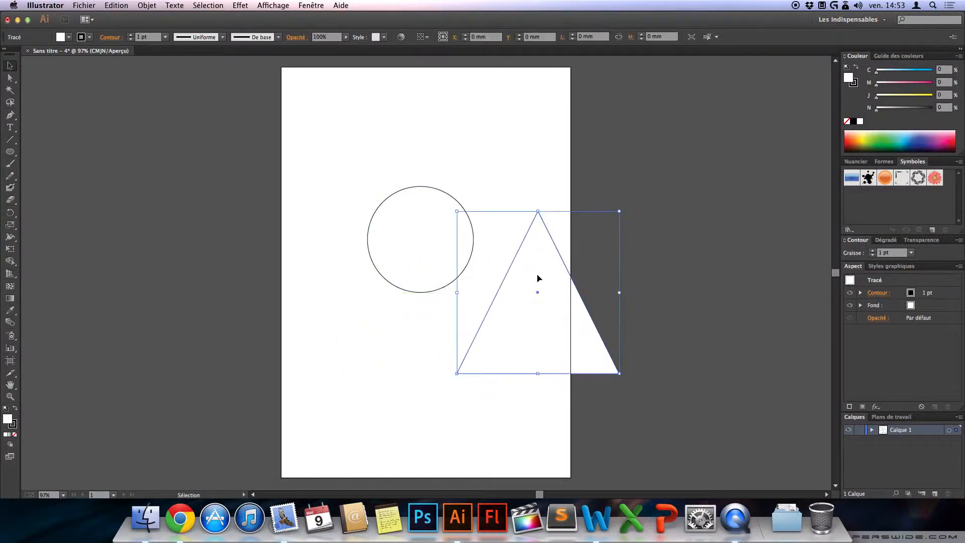
pyautogui.moveTo(446, 196); pyautogui.dragTo(404, 168)
pyautogui.click(463, 155)
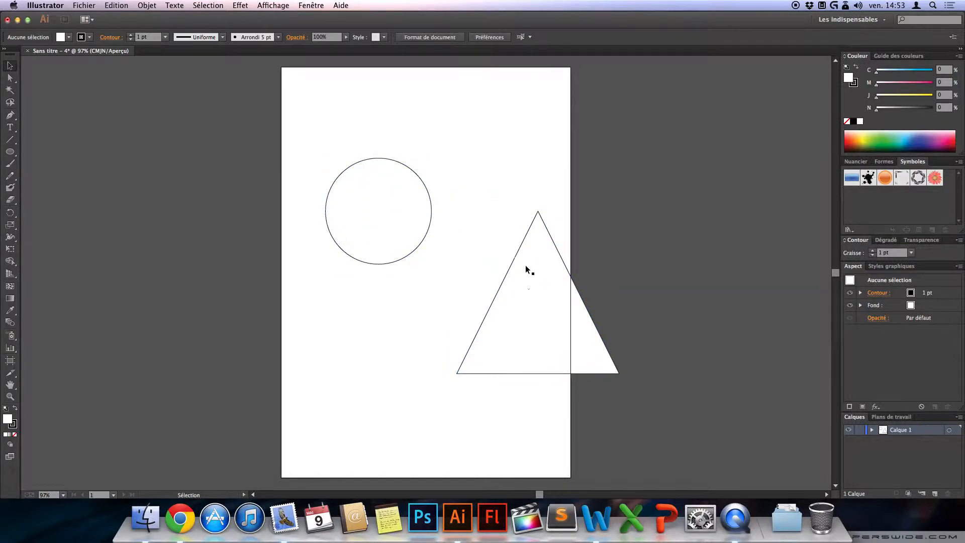
# Step: Move the triangle back onto the page and place the circle over its apex to reassemble the figure
pyautogui.moveTo(508, 274); pyautogui.dragTo(401, 274)
pyautogui.moveTo(423, 185); pyautogui.dragTo(477, 188)
pyautogui.click(487, 132)
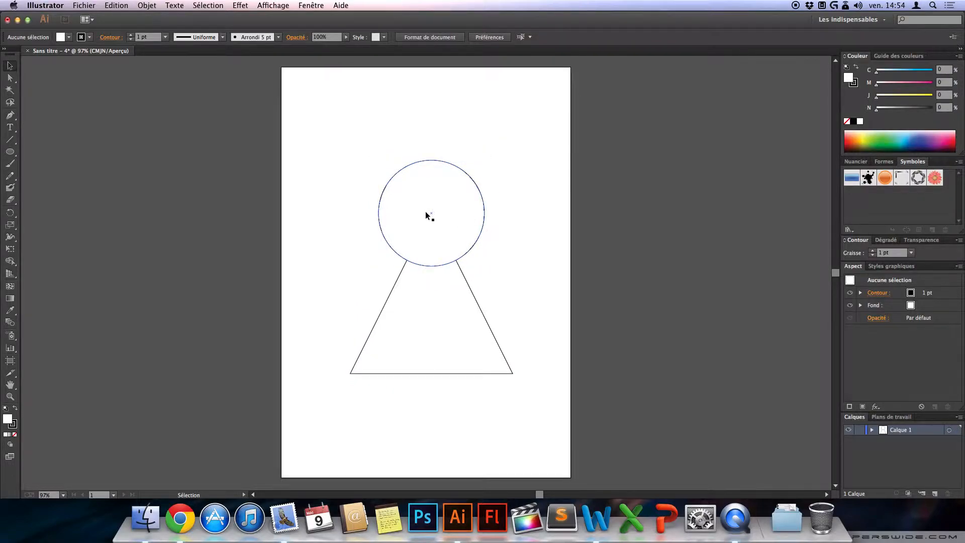
# Step: Switch from the Ellipse tool to the Rectangle tool
pyautogui.click(11, 152)
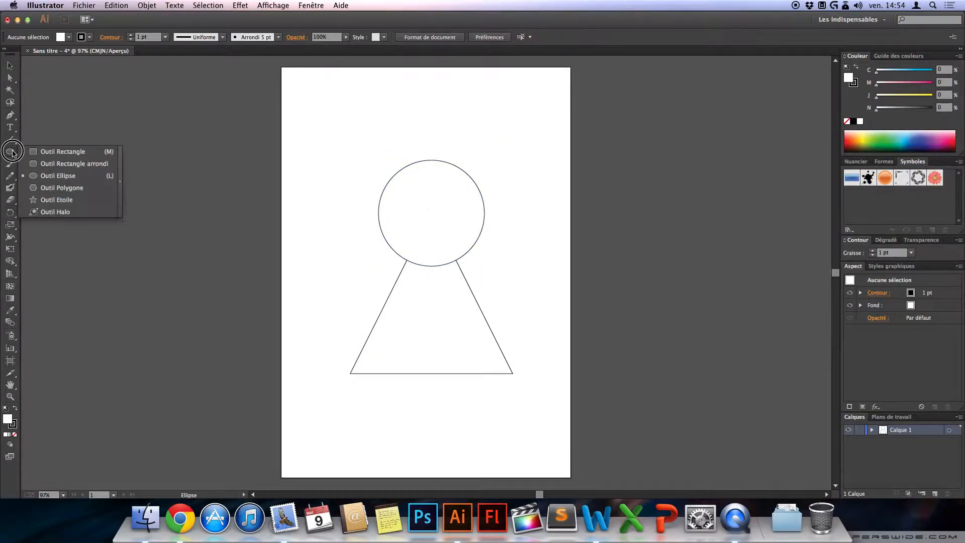
pyautogui.click(63, 151)
pyautogui.click(266, 151)
pyautogui.click(462, 293)
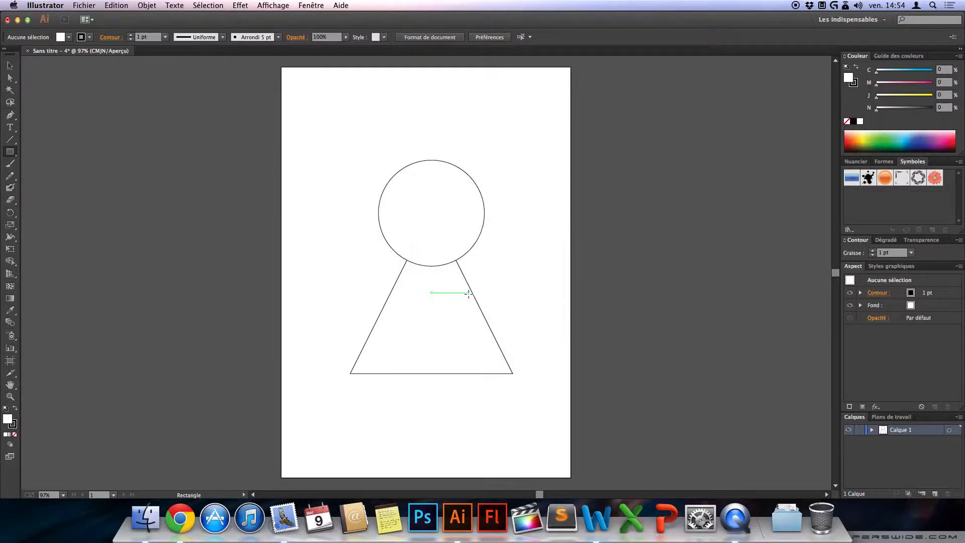
# Step: Select the circle and triangle together and delete them to clear the page
pyautogui.click(10, 65)
pyautogui.moveTo(350, 147)
pyautogui.mouseDown()
pyautogui.moveTo(365, 193)
pyautogui.moveTo(501, 402)
pyautogui.mouseUp()
pyautogui.press('Delete')
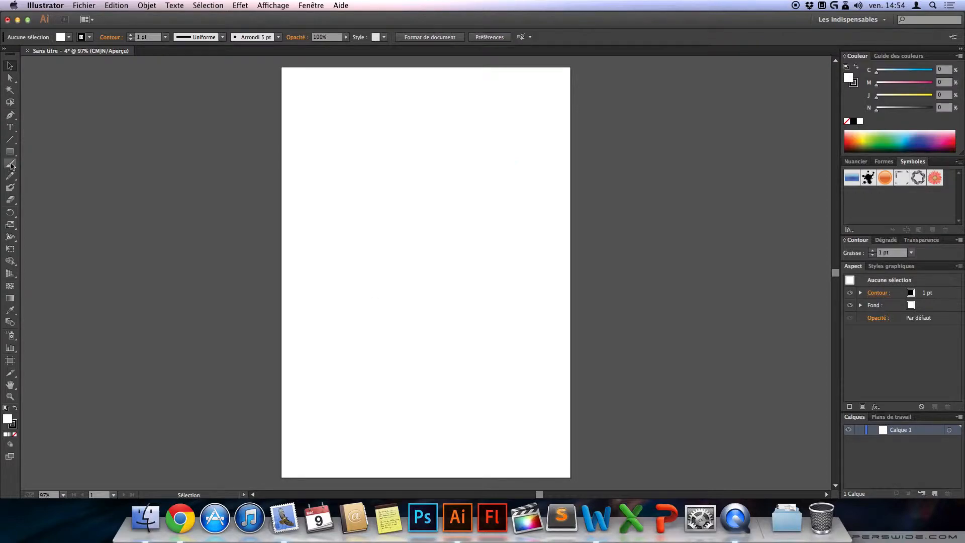
# Step: Draw a square about 110 mm wide in the middle of the page and round all four corners strongly with Direct Selection
pyautogui.click(10, 151)
pyautogui.moveTo(339, 191); pyautogui.dragTo(491, 274)
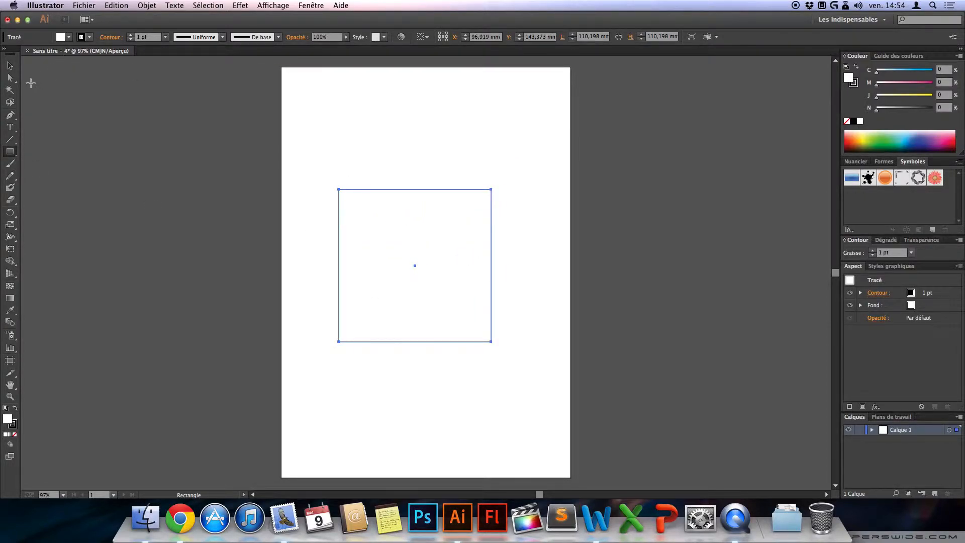
pyautogui.click(10, 79)
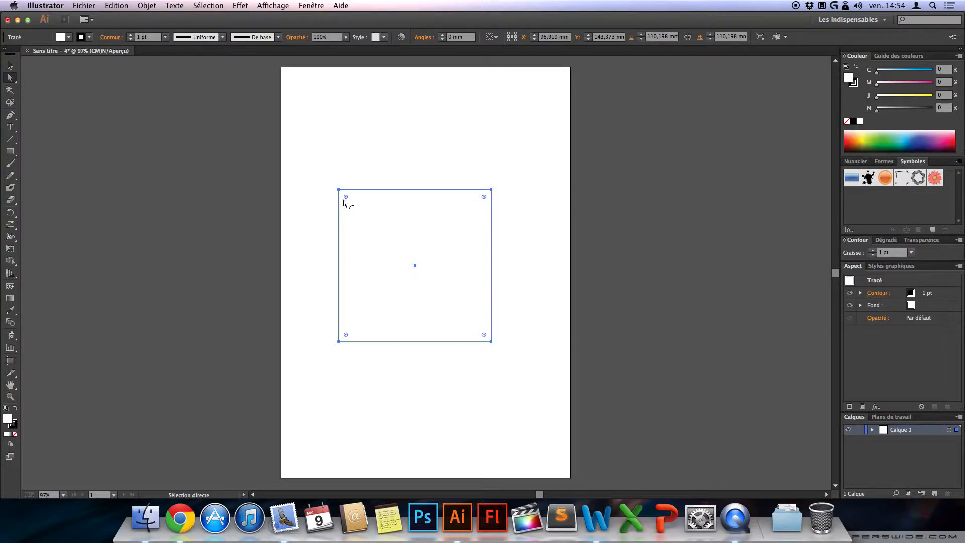
pyautogui.moveTo(483, 198); pyautogui.dragTo(447, 247)
pyautogui.click(444, 141)
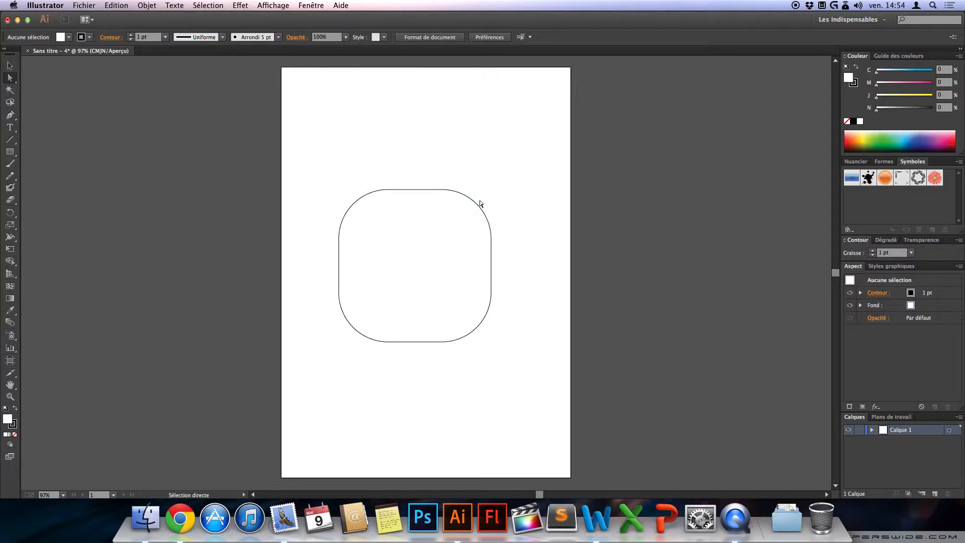
# Step: Move the rounded square slightly to the right, closer to the page's centre, and deselect it
pyautogui.press('v')
pyautogui.moveTo(397, 187)
pyautogui.mouseDown()
pyautogui.moveTo(431, 170)
pyautogui.moveTo(412, 187)
pyautogui.mouseUp()
pyautogui.click(446, 152)
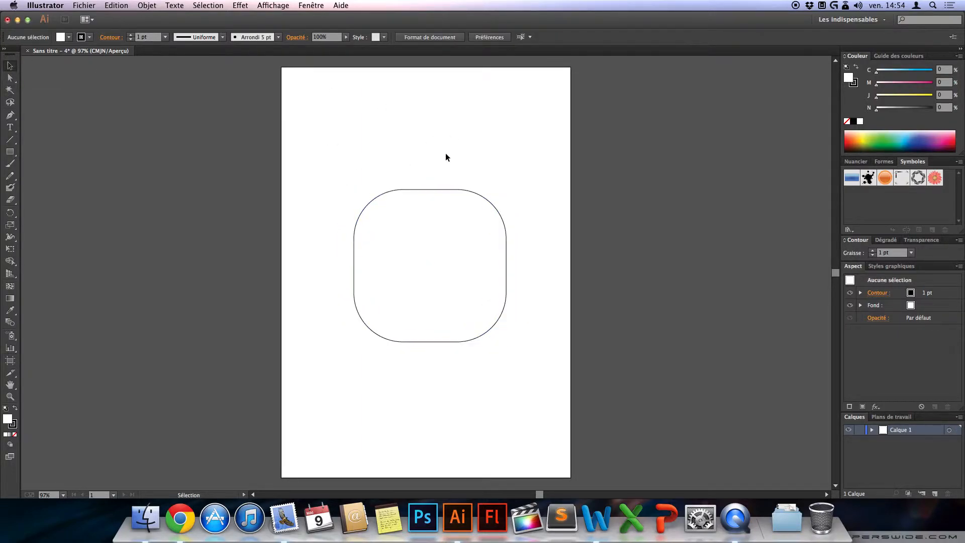
# Step: Draw a horizontal line about 131 mm long above the rounded square and a vertical line about 118 mm long to its left
pyautogui.click(9, 142)
pyautogui.moveTo(8, 145); pyautogui.dragTo(60, 144)
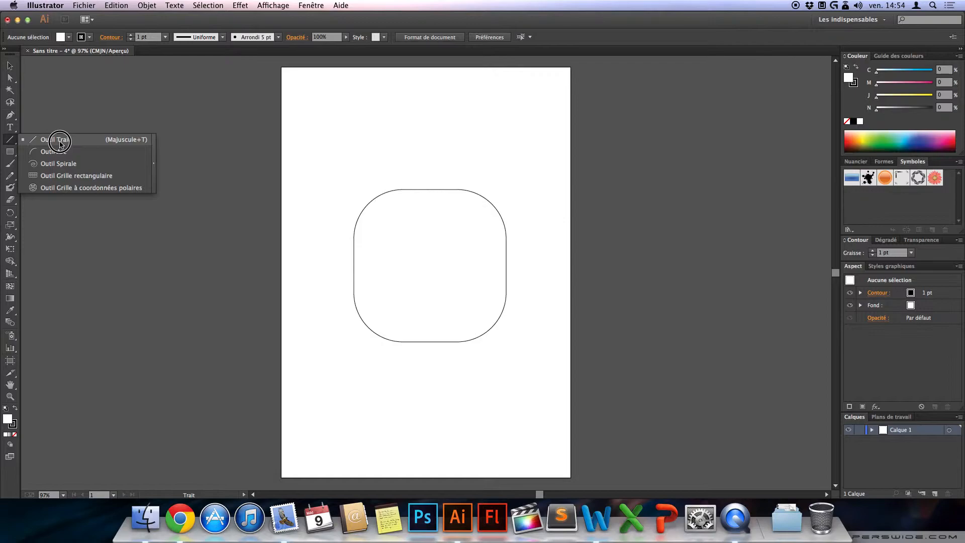
pyautogui.moveTo(60, 143)
pyautogui.mouseDown()
pyautogui.moveTo(5, 156)
pyautogui.moveTo(7, 142)
pyautogui.moveTo(45, 146)
pyautogui.mouseUp()
pyautogui.moveTo(323, 114); pyautogui.dragTo(504, 114)
pyautogui.click(360, 134)
pyautogui.click(468, 306)
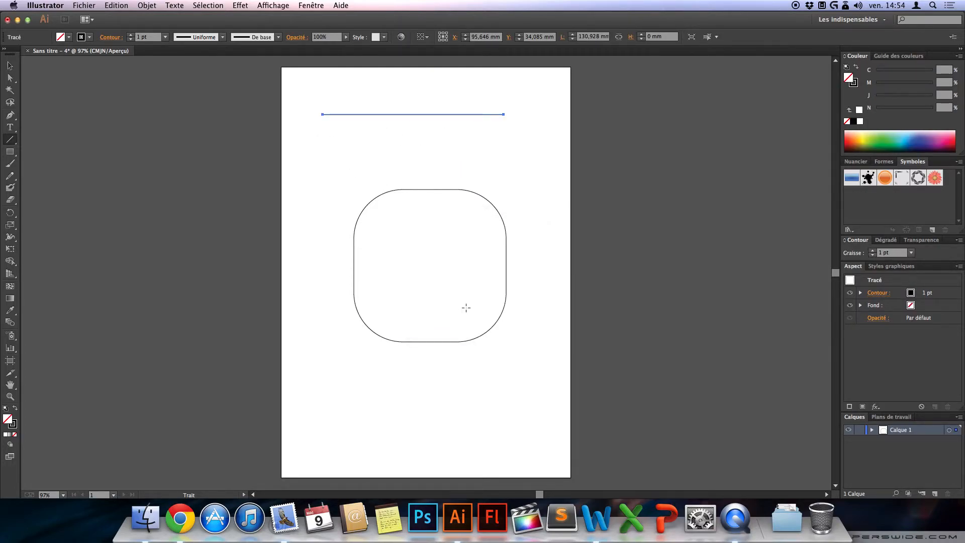
pyautogui.moveTo(319, 158); pyautogui.dragTo(319, 320)
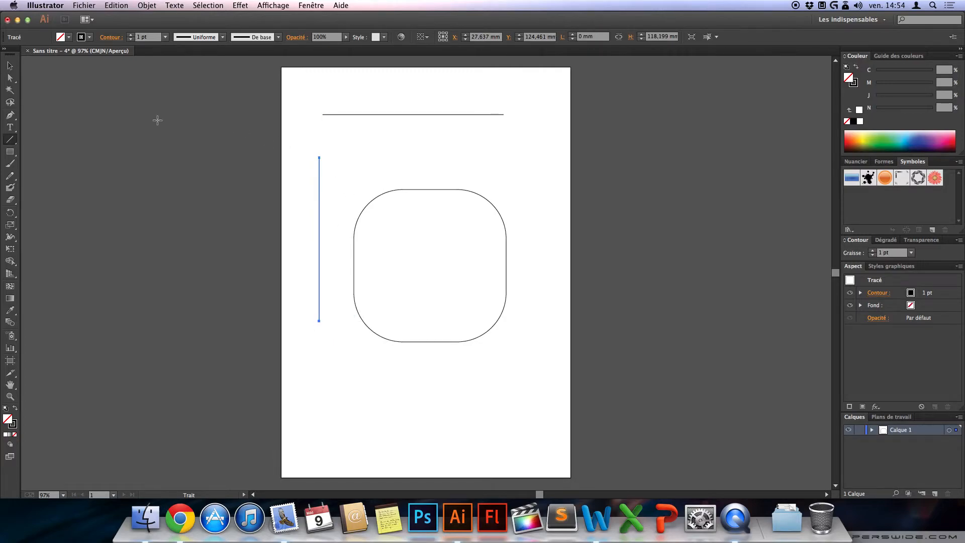
pyautogui.click(9, 140)
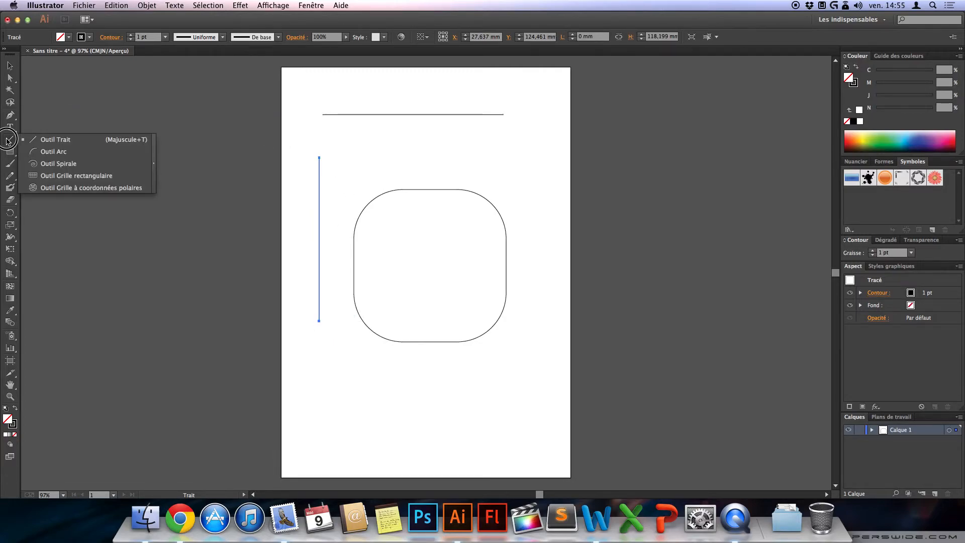
pyautogui.click(10, 152)
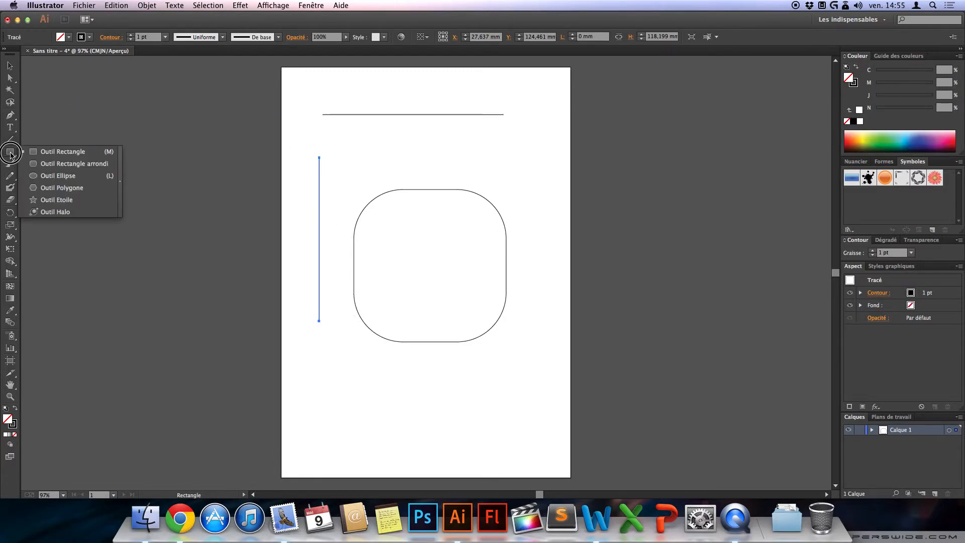